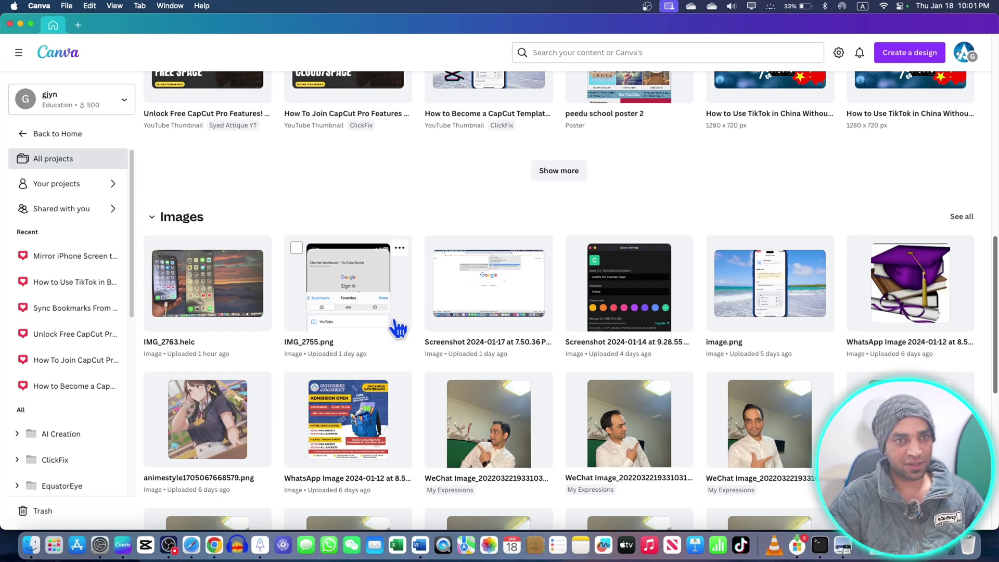
Open the blank Untitled Design presentation from the top of All projects.
scroll(399, 328, "up", 10)
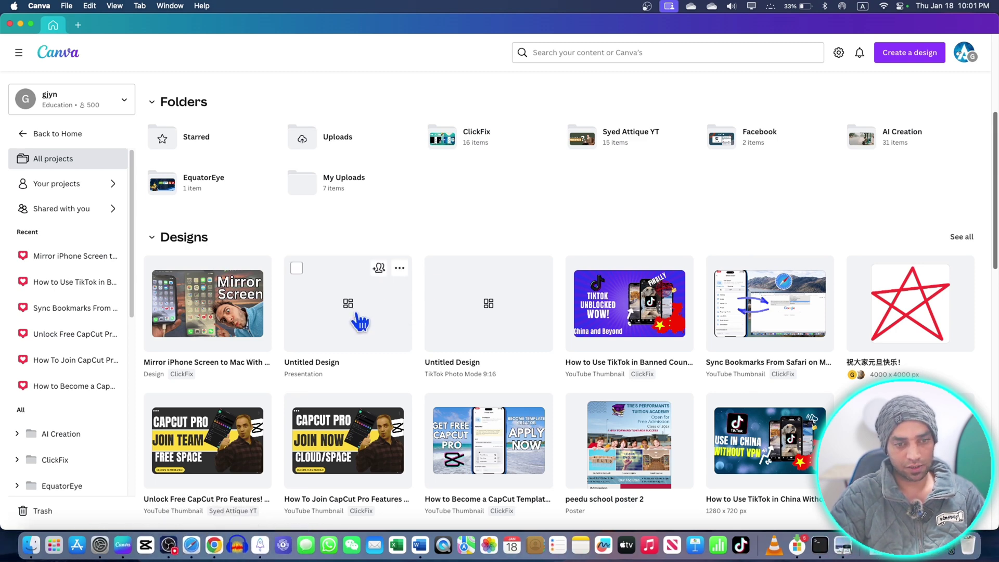
left_click(360, 323)
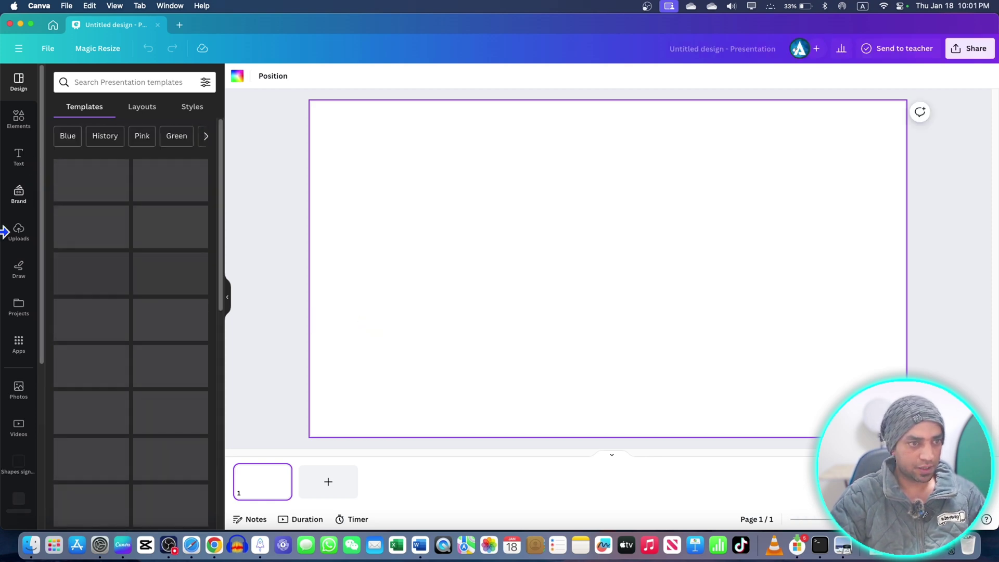
Open the Record yourself studio from the Uploads panel.
left_click(20, 235)
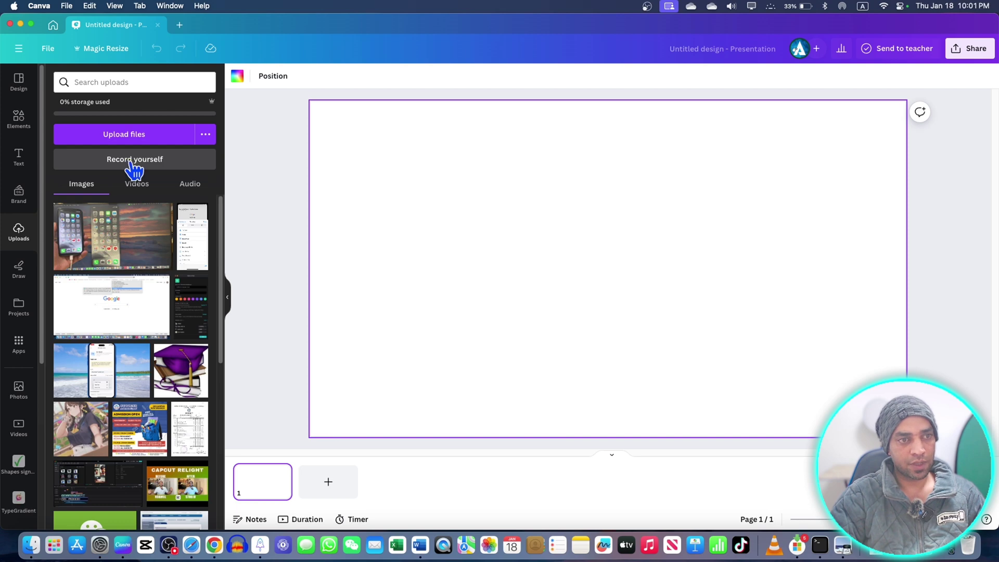
left_click(134, 162)
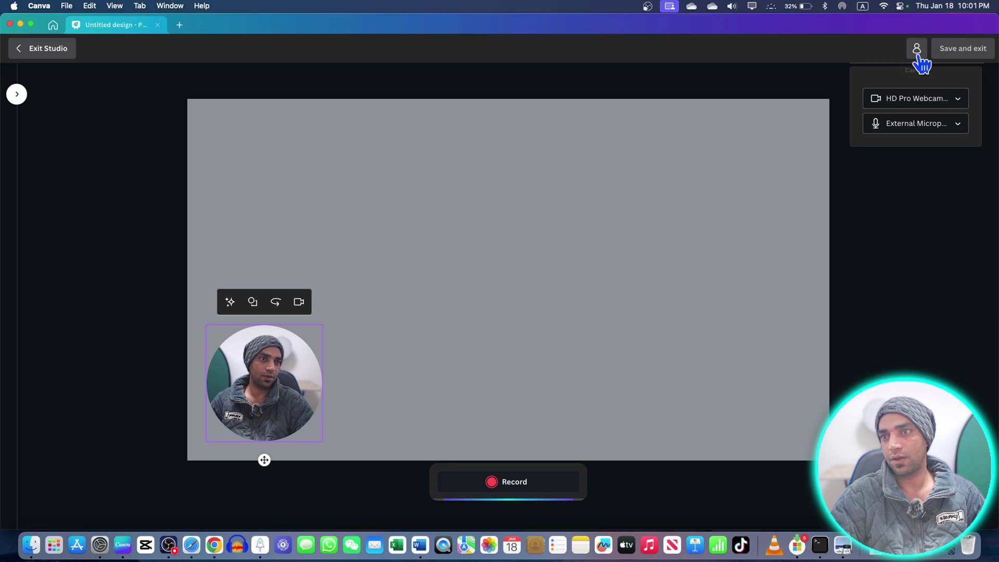
Keep HD Pro Webcam as the camera and External Microphone as the audio input.
left_click(908, 102)
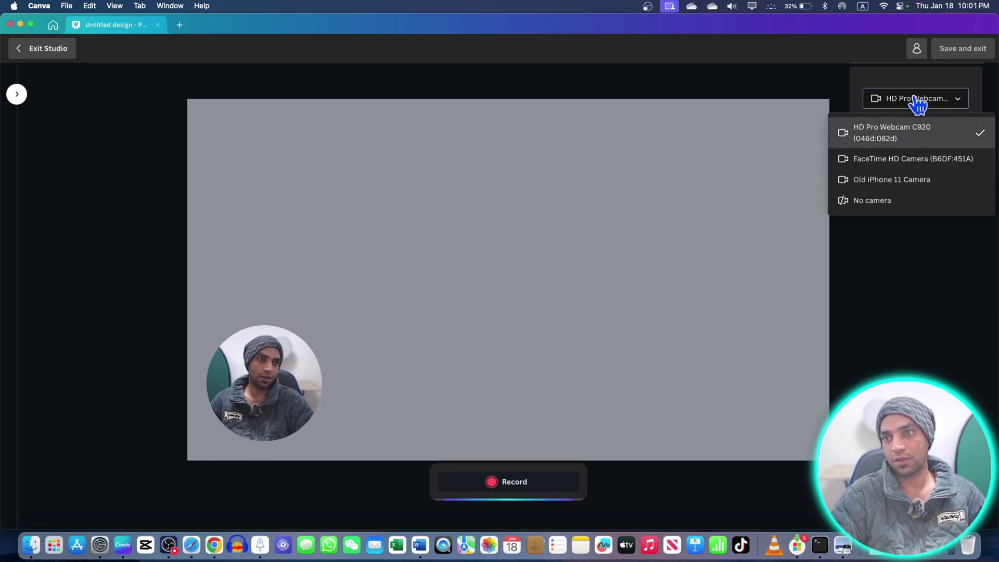
left_click(914, 103)
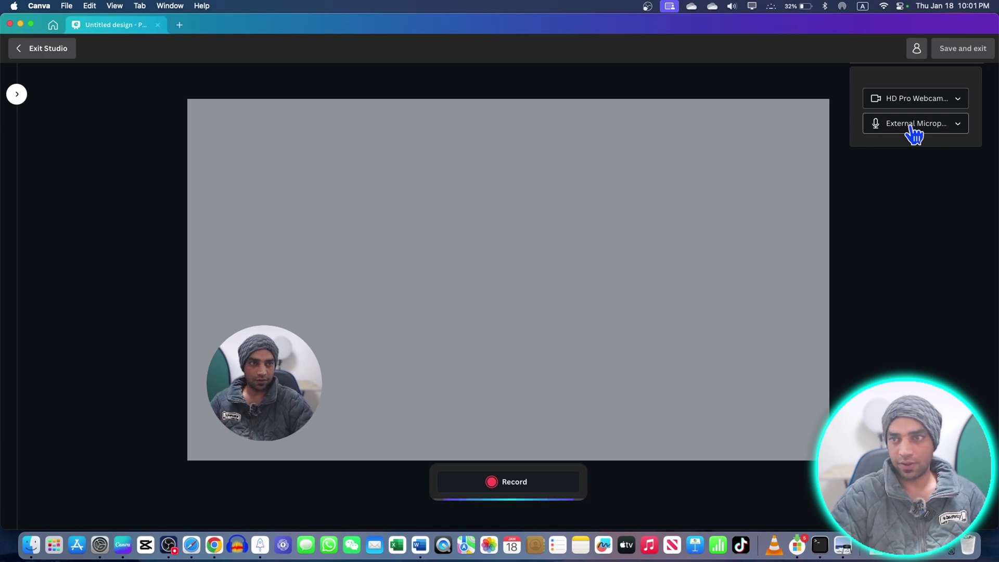
left_click(914, 130)
left_click(915, 130)
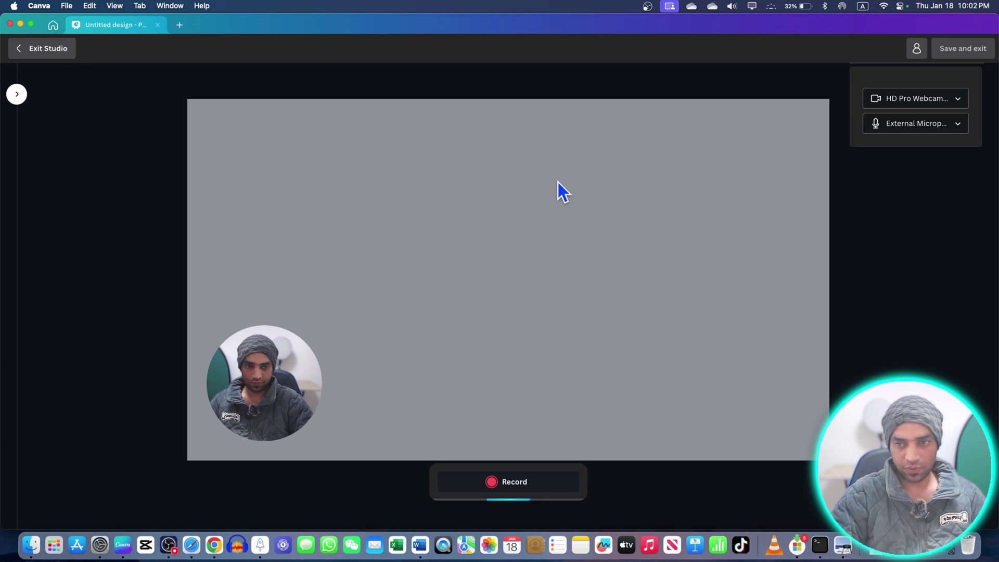
In Chrome on canva.com, open Untitled Design and launch its Record yourself studio.
left_click(157, 25)
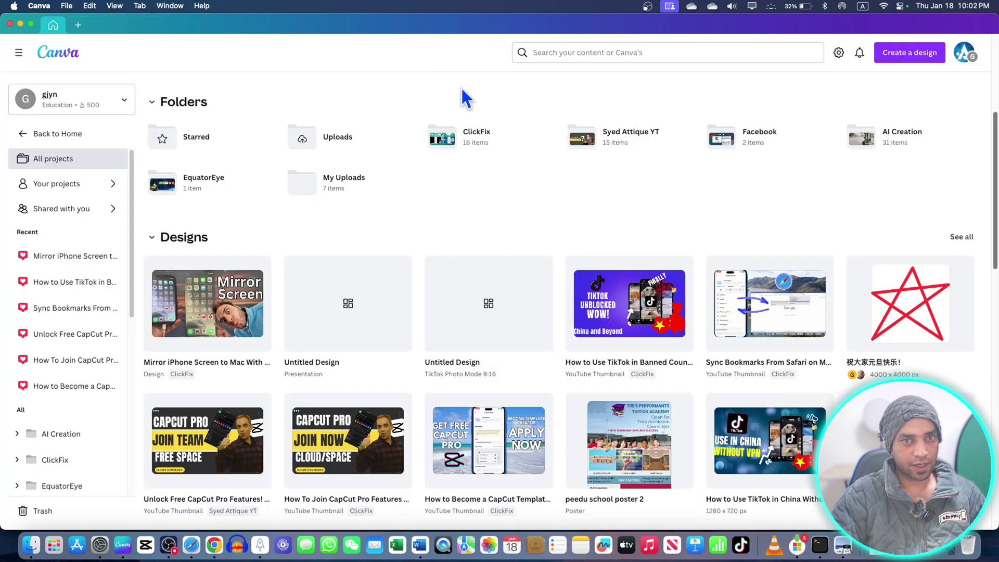
key("super+Tab")
left_click(106, 45)
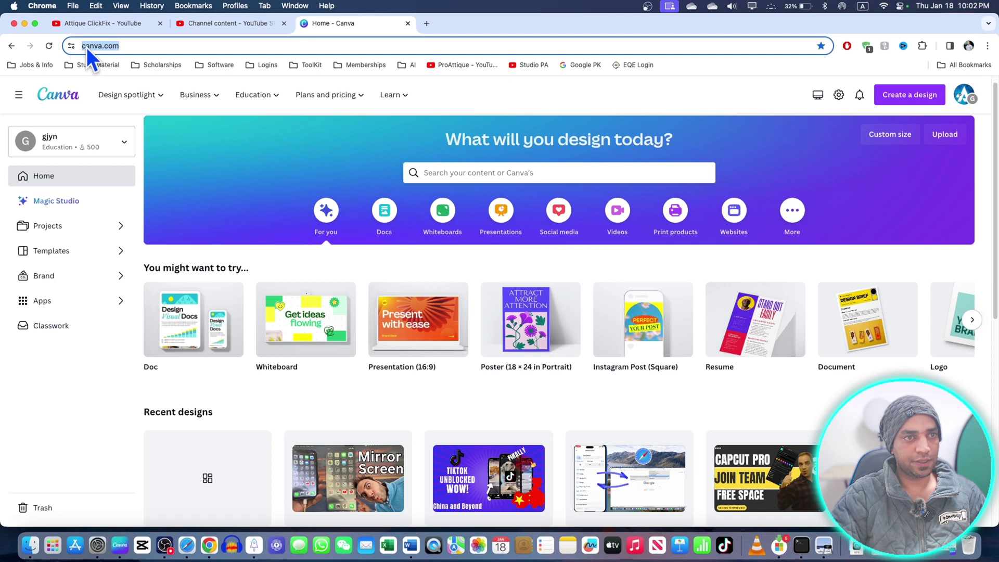
scroll(286, 219, "down", 5)
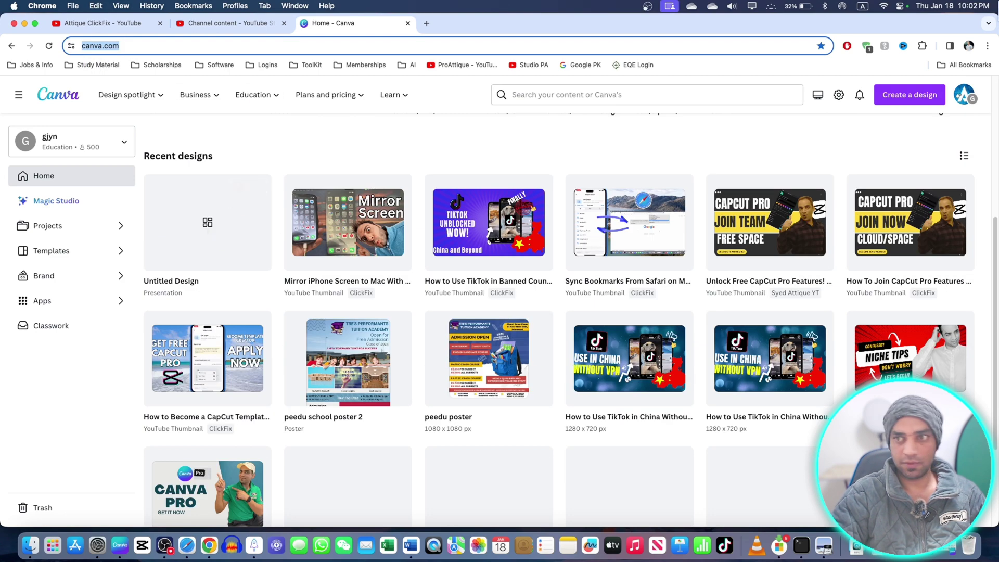
left_click(204, 225)
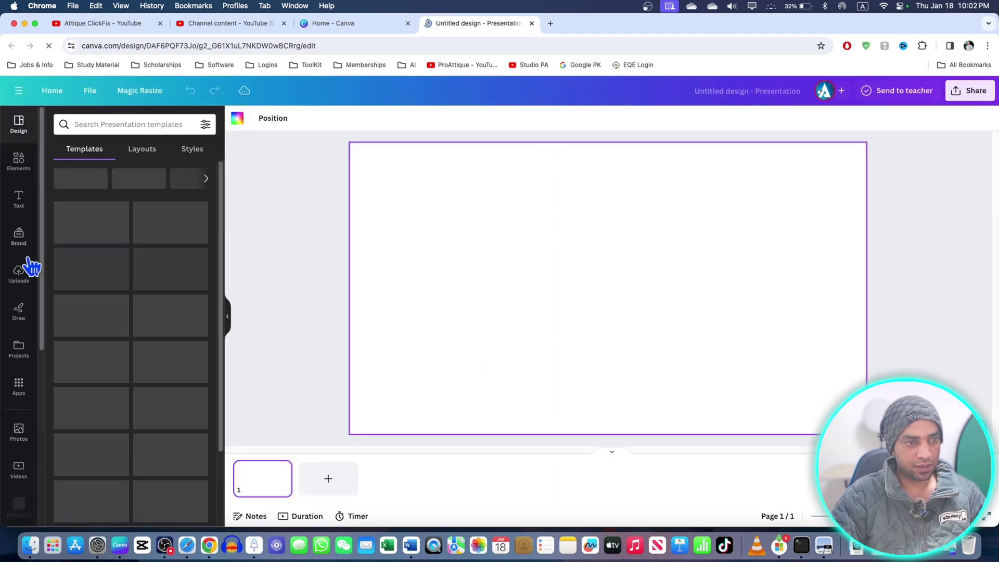
left_click(22, 275)
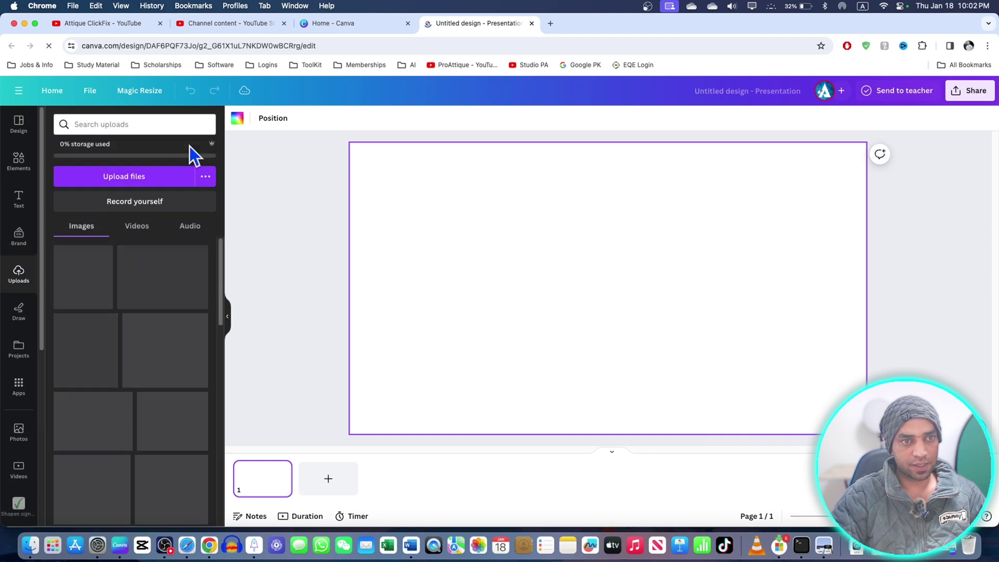
left_click(147, 204)
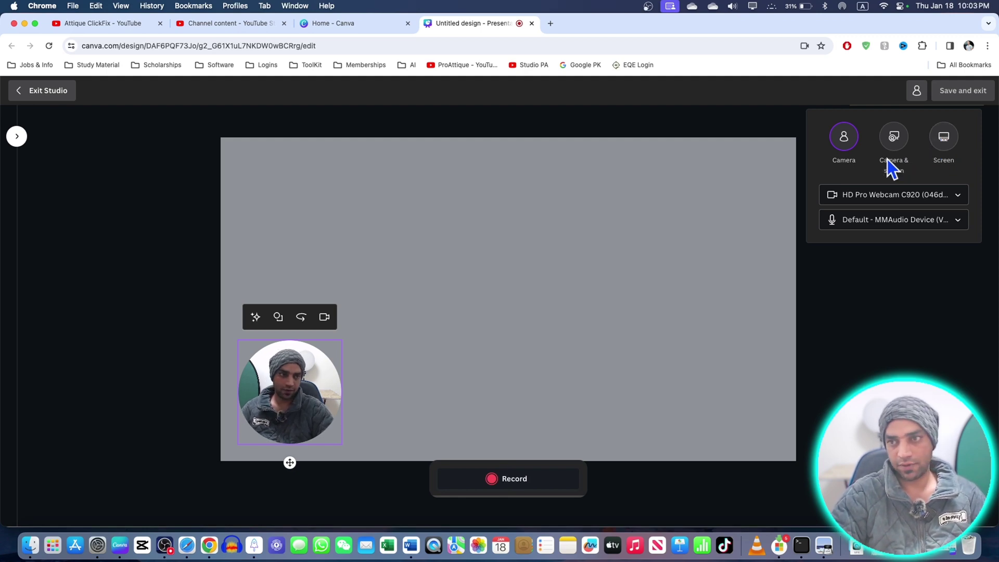
Try camera-and-screen mode, checking screen-recording permissions and the window and entire-screen sharing options.
left_click(900, 137)
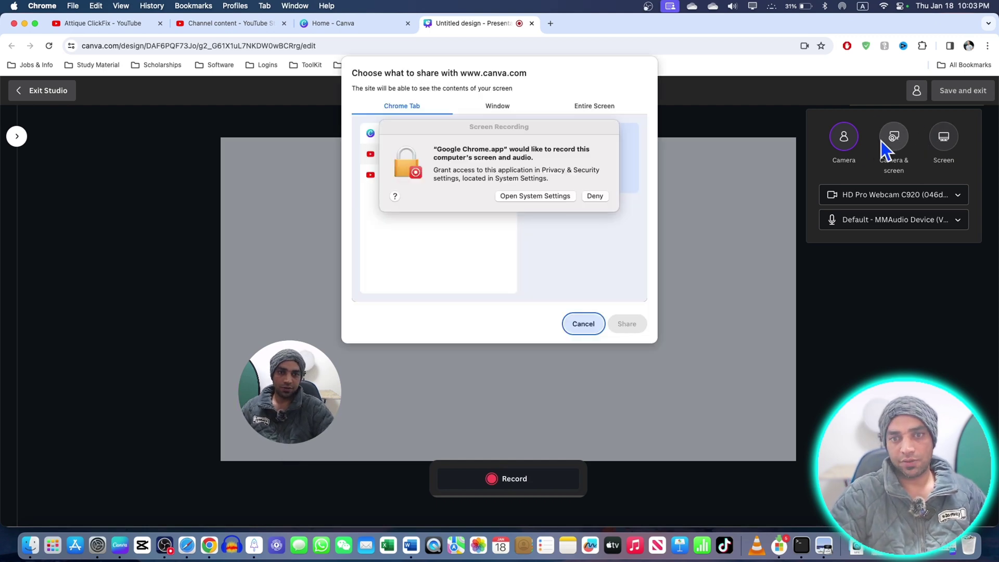
left_click(549, 196)
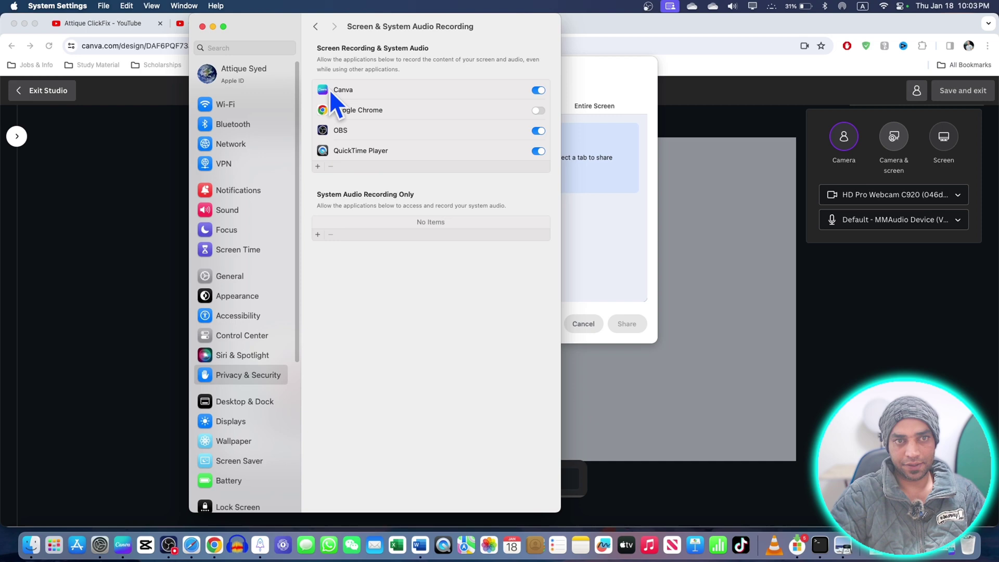
left_click(213, 27)
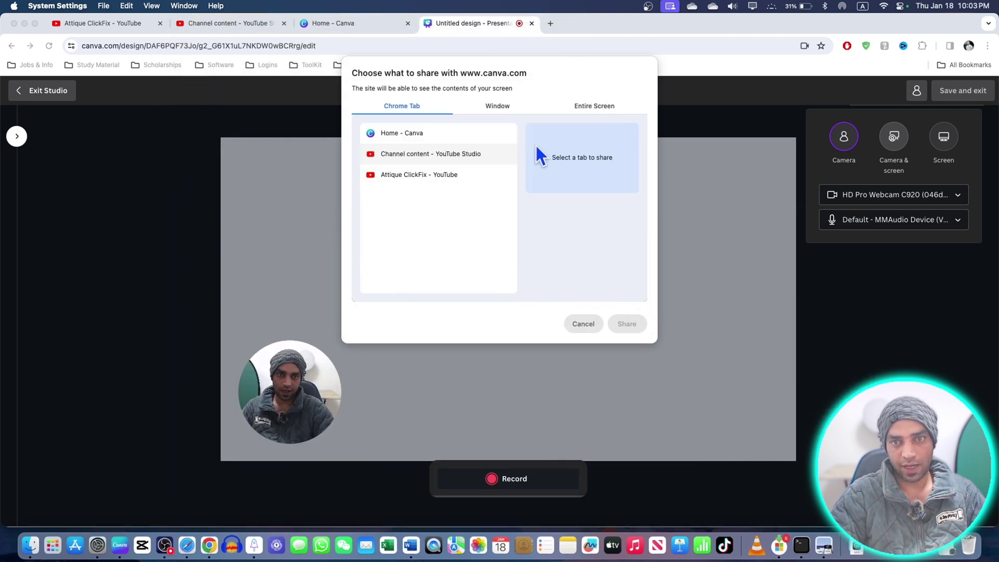
left_click(497, 106)
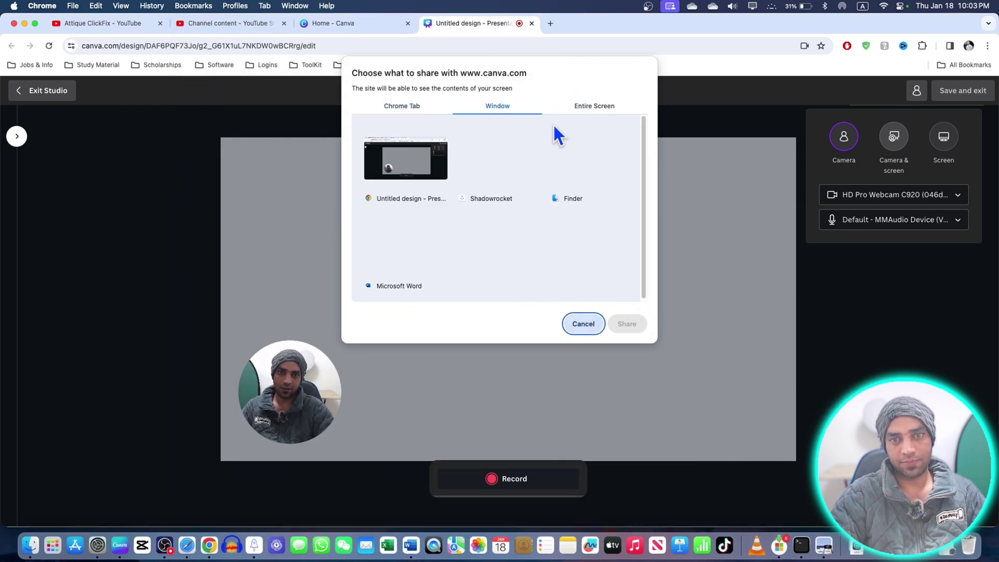
left_click(407, 168)
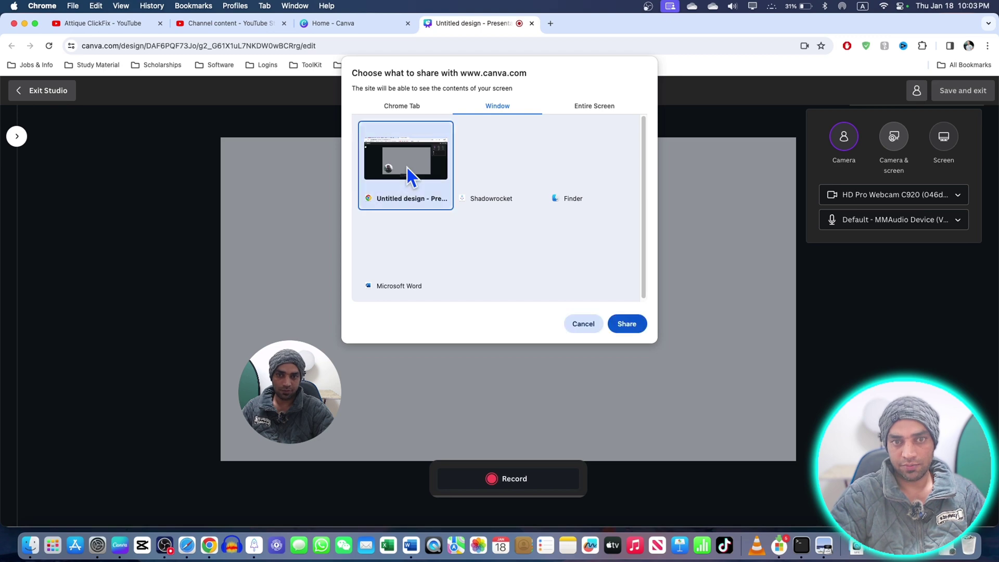
left_click(552, 106)
left_click(457, 172)
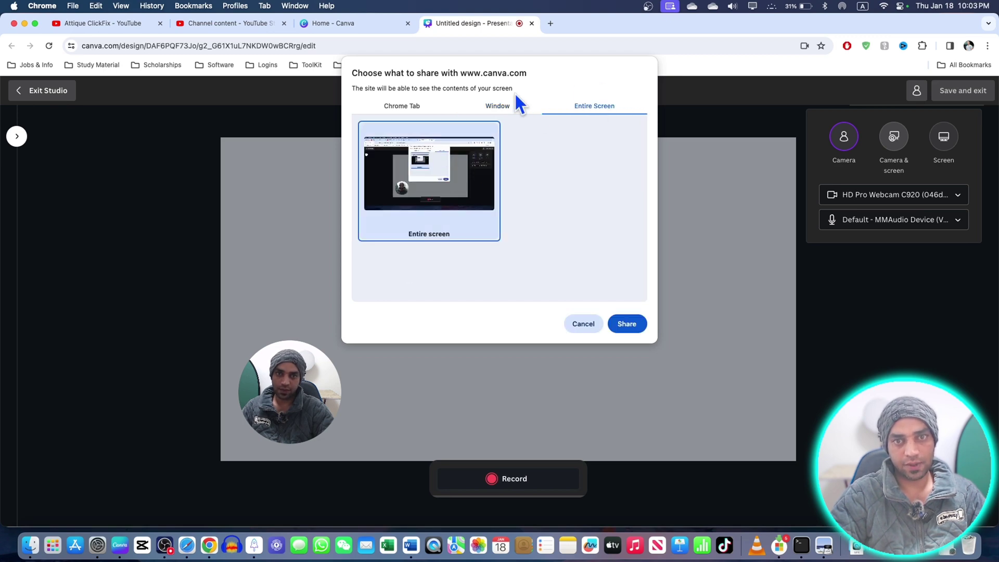
key("Escape")
Switch to screen-only mode, share the presentation window, and start recording.
left_click(945, 136)
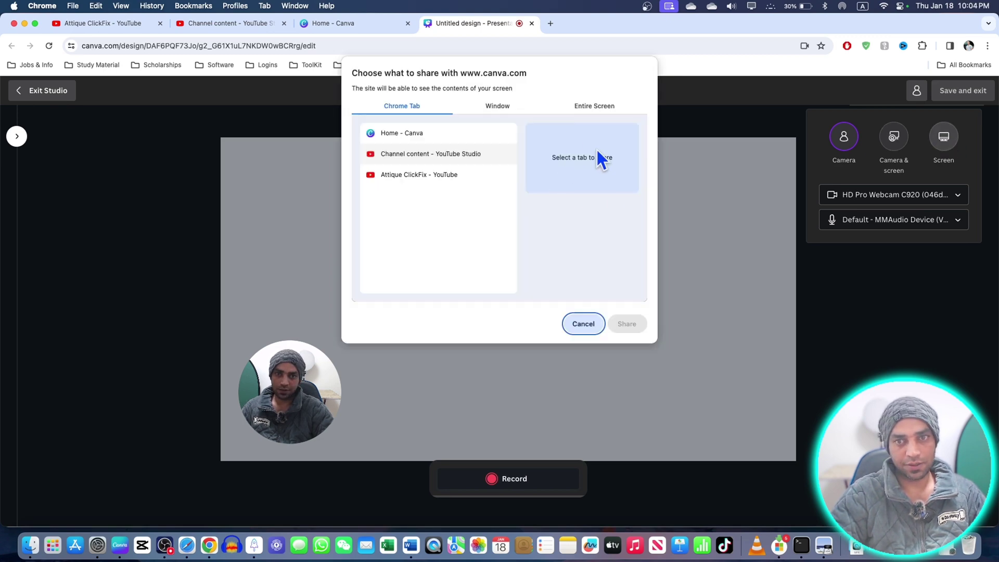
left_click(498, 107)
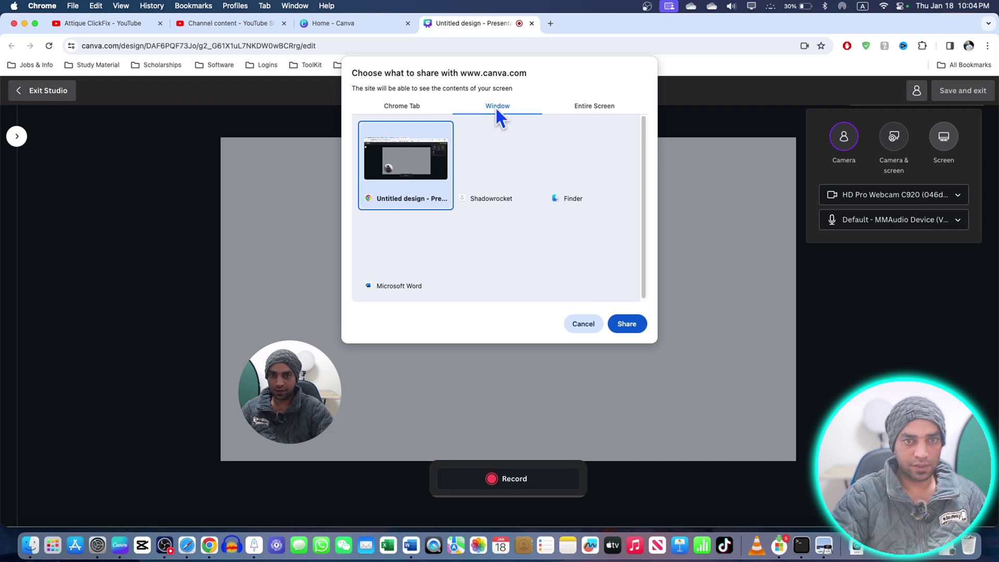
left_click(632, 326)
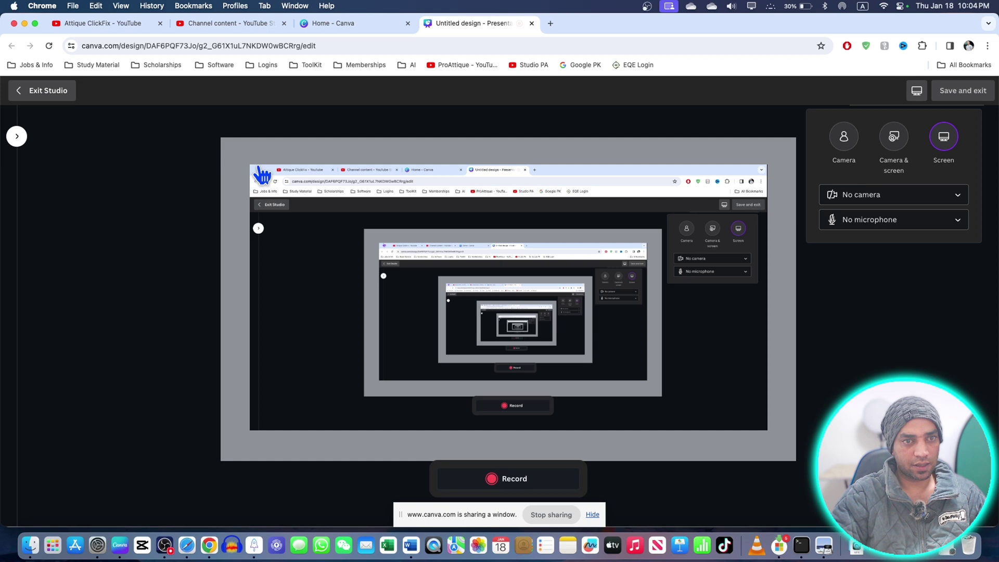
left_click(510, 480)
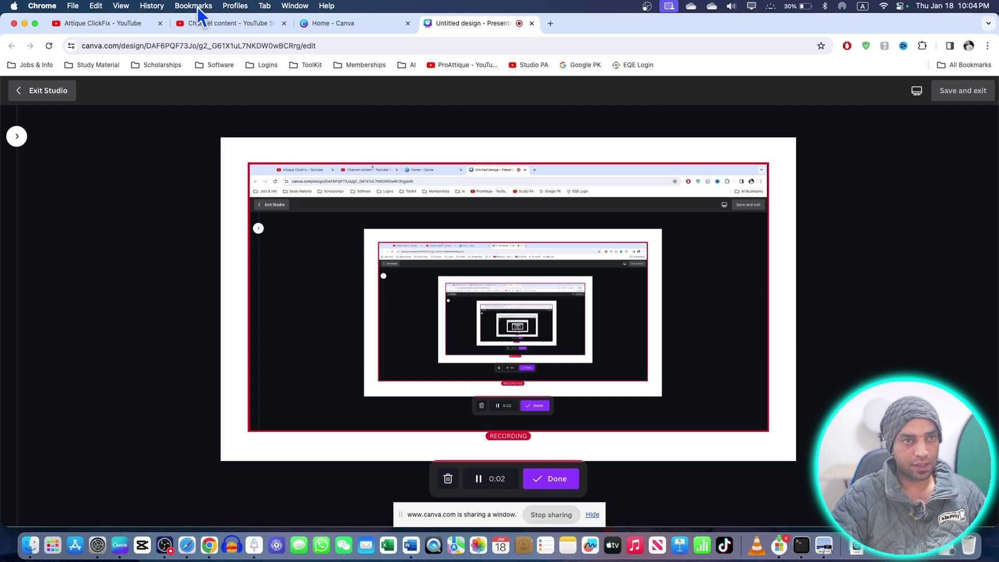
Record a tour of YouTube Studio's content list and the reloaded channel home page, then return to Canva.
left_click(229, 26)
scroll(582, 251, "down", 15)
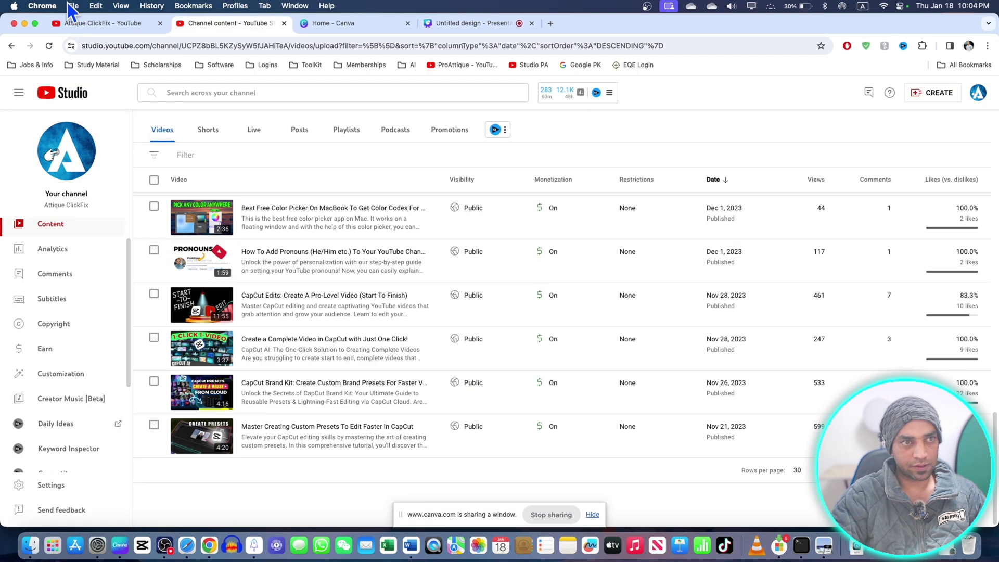
left_click(112, 23)
scroll(531, 250, "down", 10)
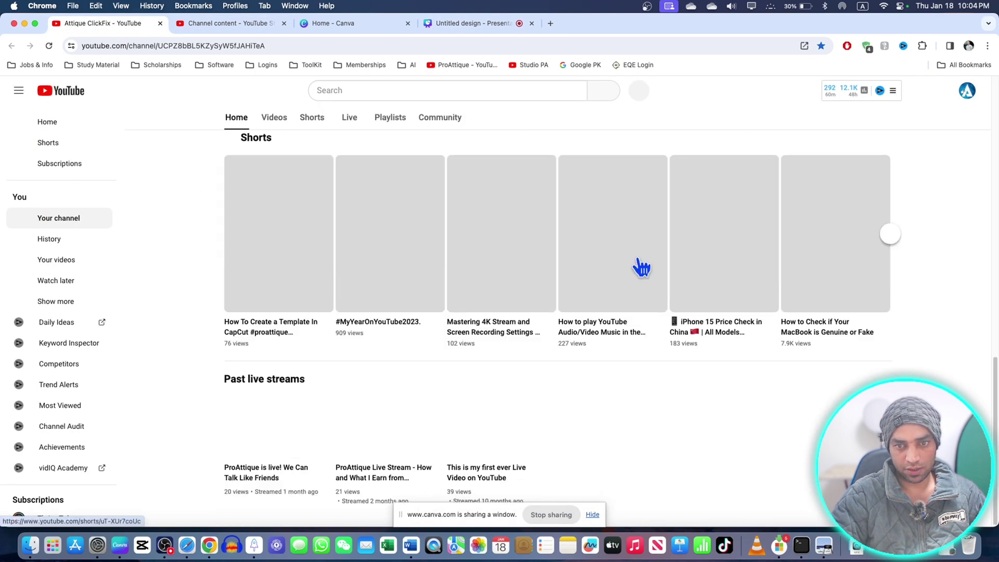
scroll(601, 292, "up", 10)
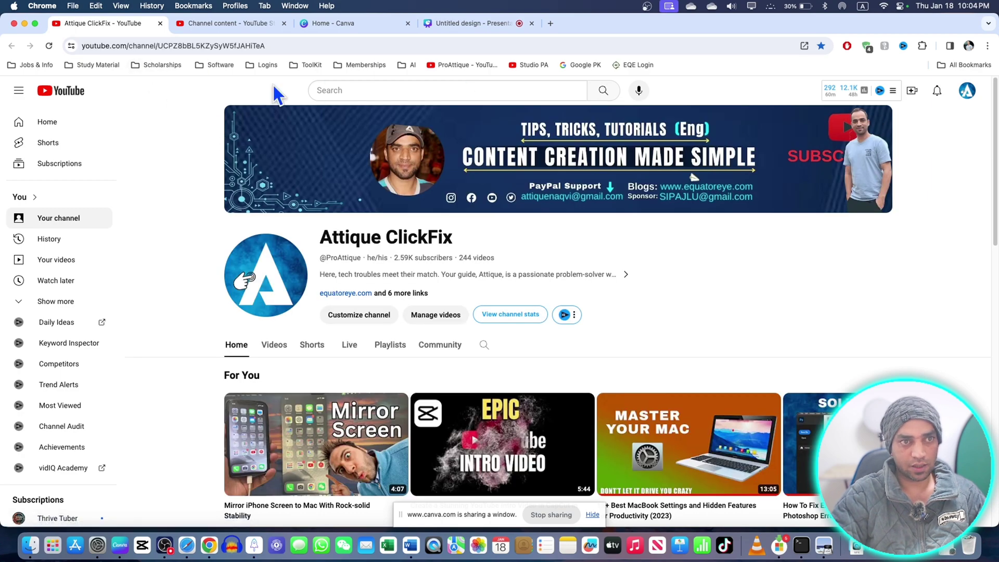
key("super+r")
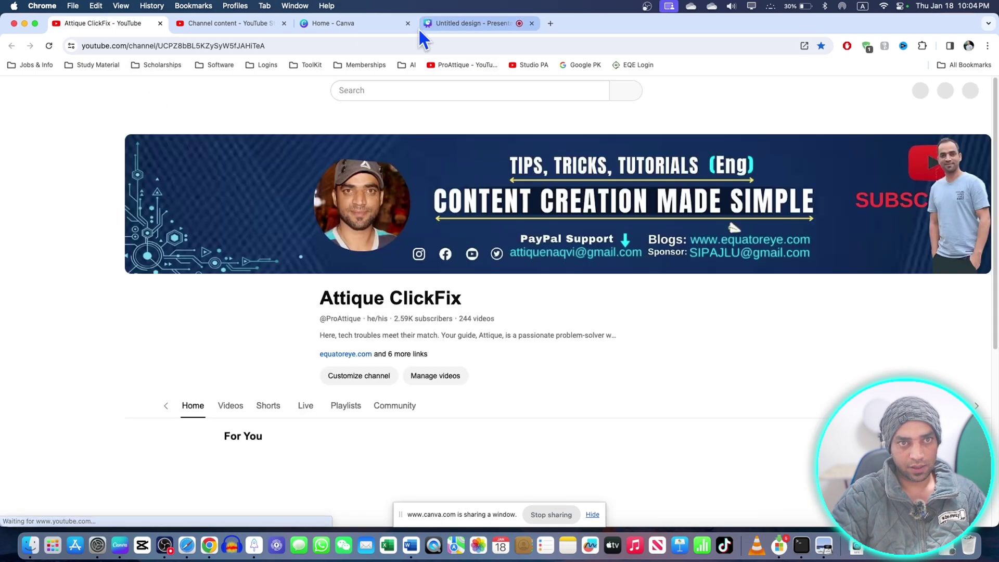
scroll(625, 270, "down", 10)
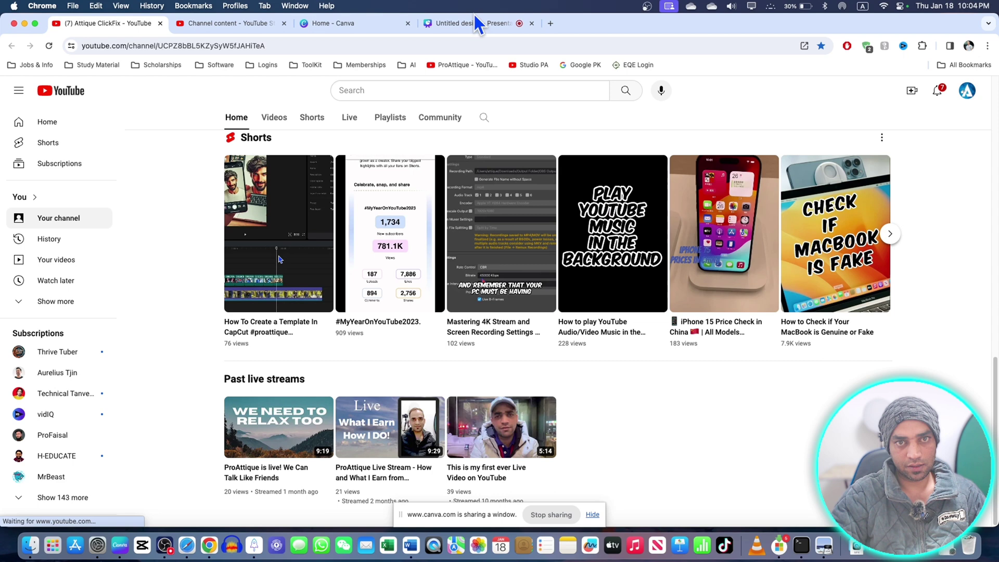
left_click(475, 17)
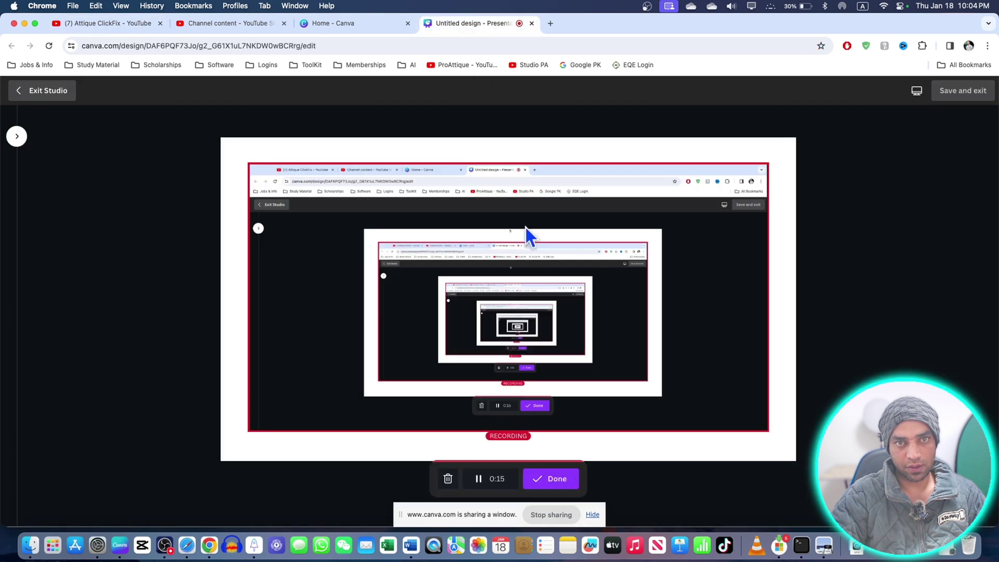
Finish and preview the recording, save it to the slide, and dismiss the desktop-app prompts.
left_click(556, 481)
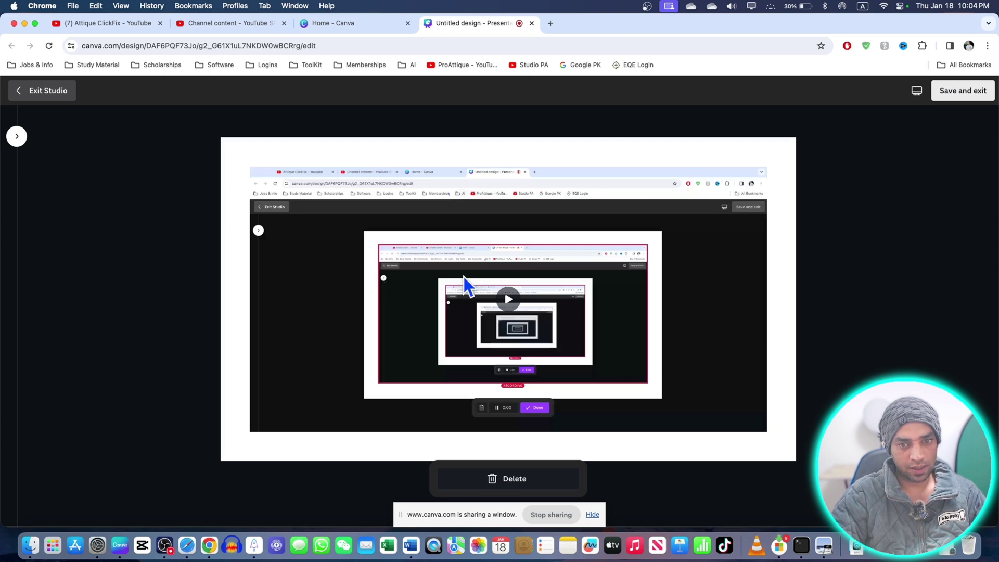
left_click(508, 295)
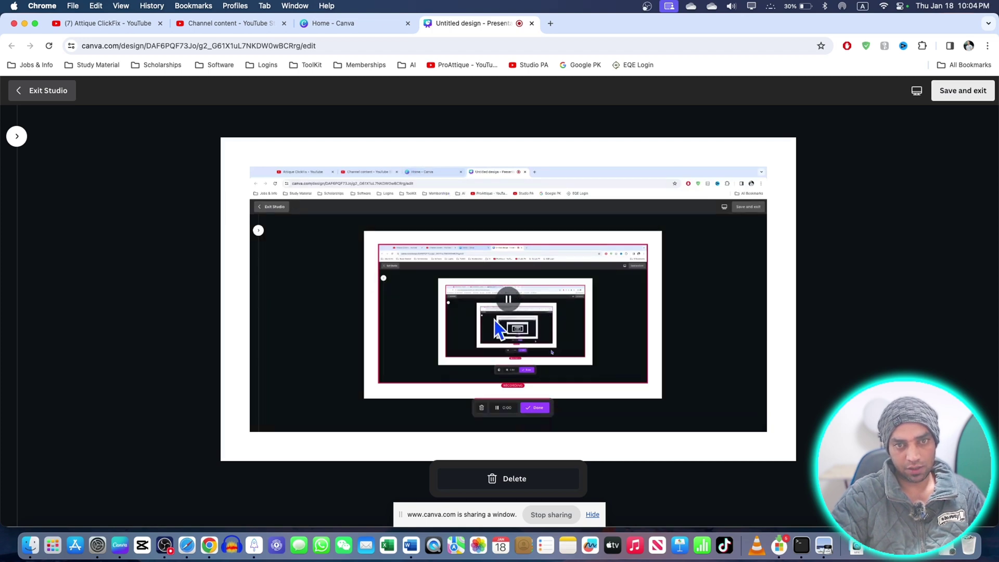
left_click(963, 90)
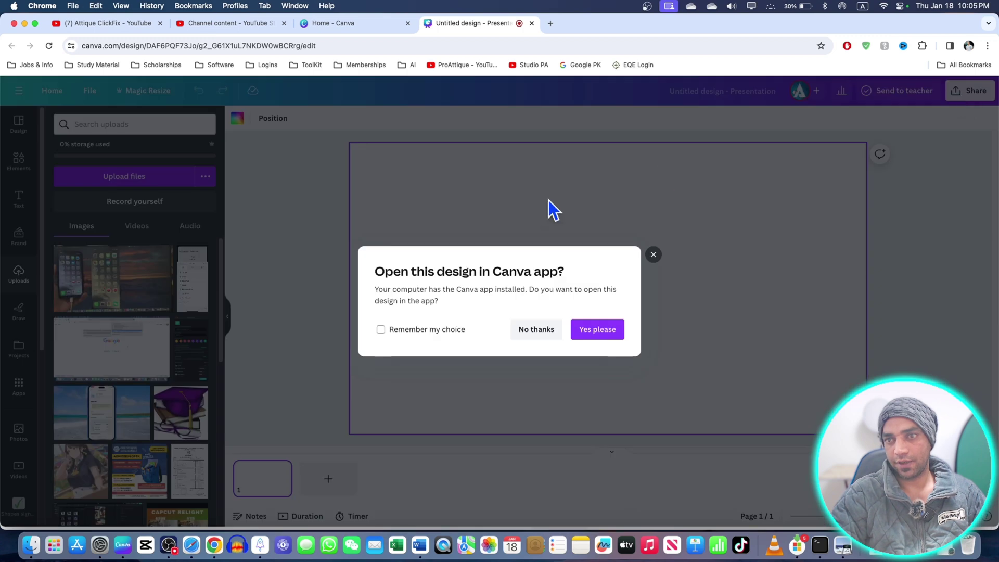
left_click(599, 331)
left_click(539, 141)
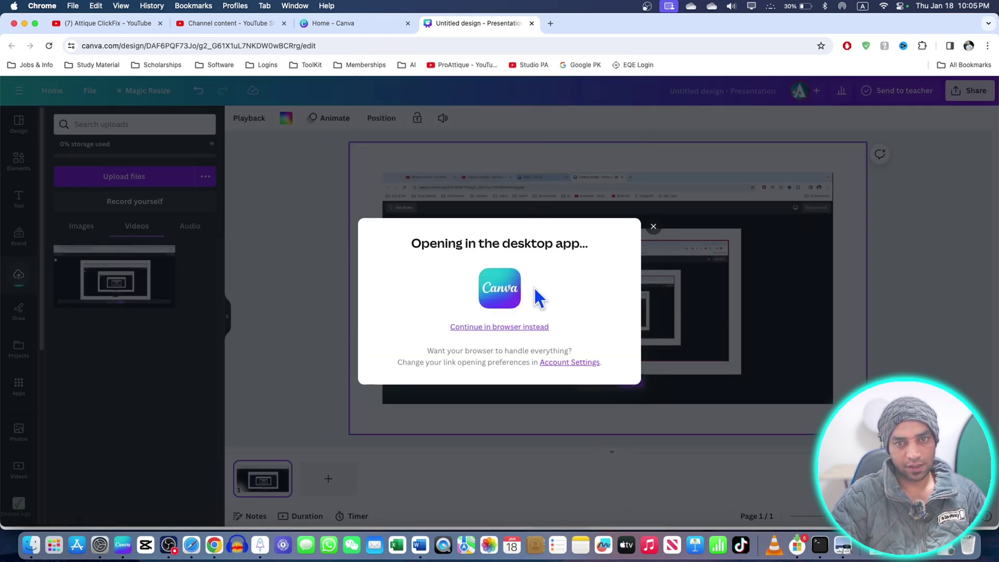
left_click(654, 226)
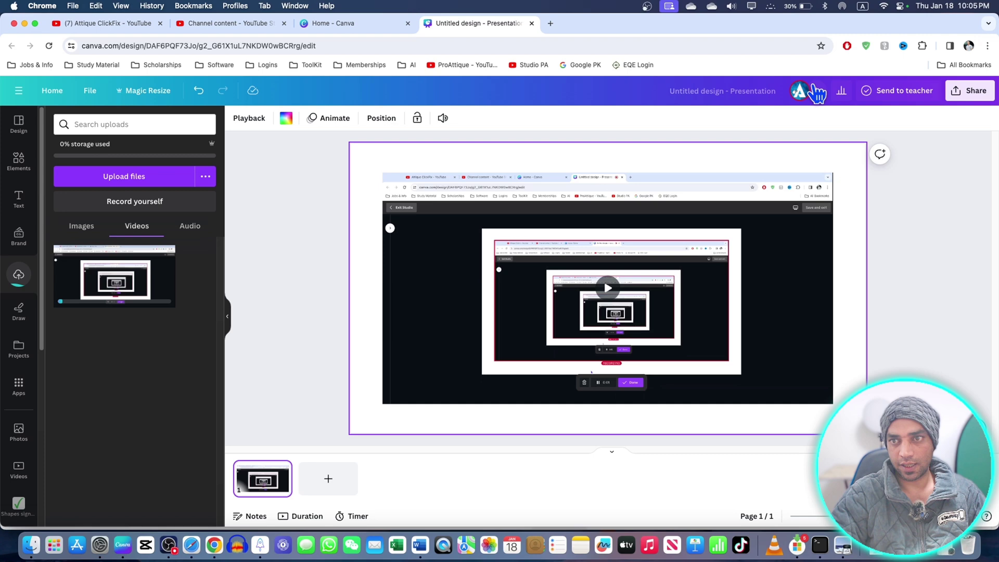
Rename the design to 'test'.
left_click(711, 89)
type("test")
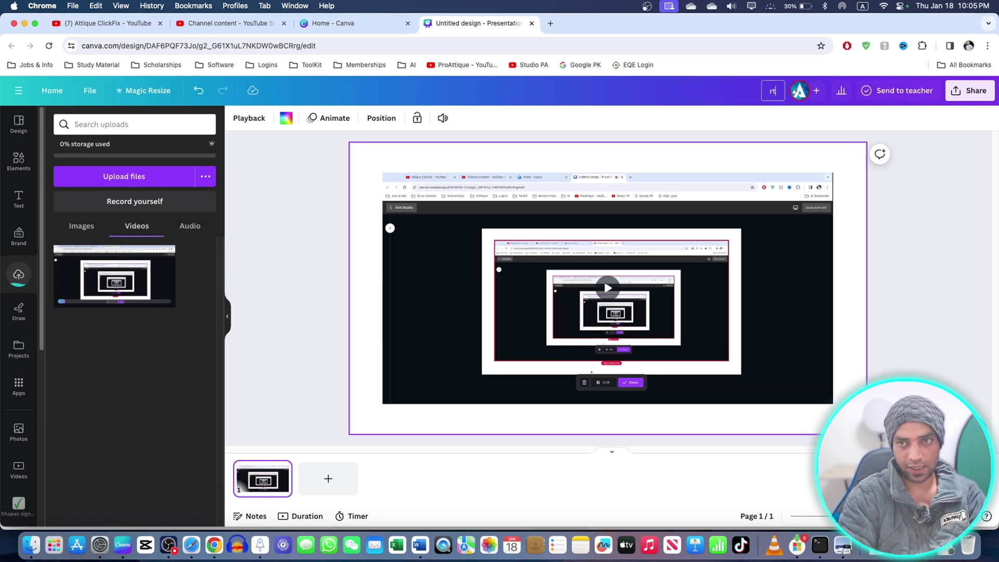
key("Return")
In the Canva desktop app, scrub the slide's video to about 6.6 seconds.
left_click(125, 538)
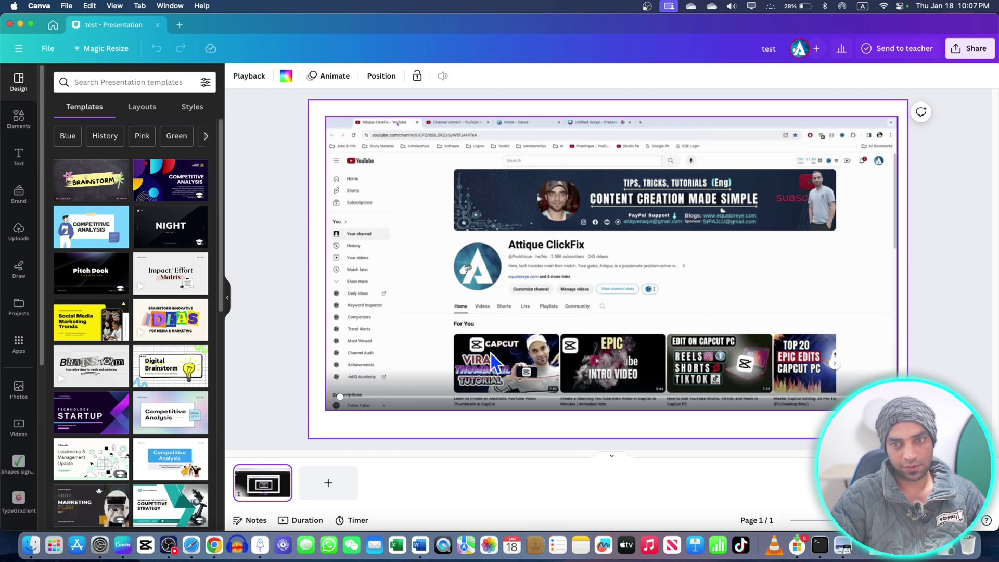
left_click_drag(341, 397, 415, 397)
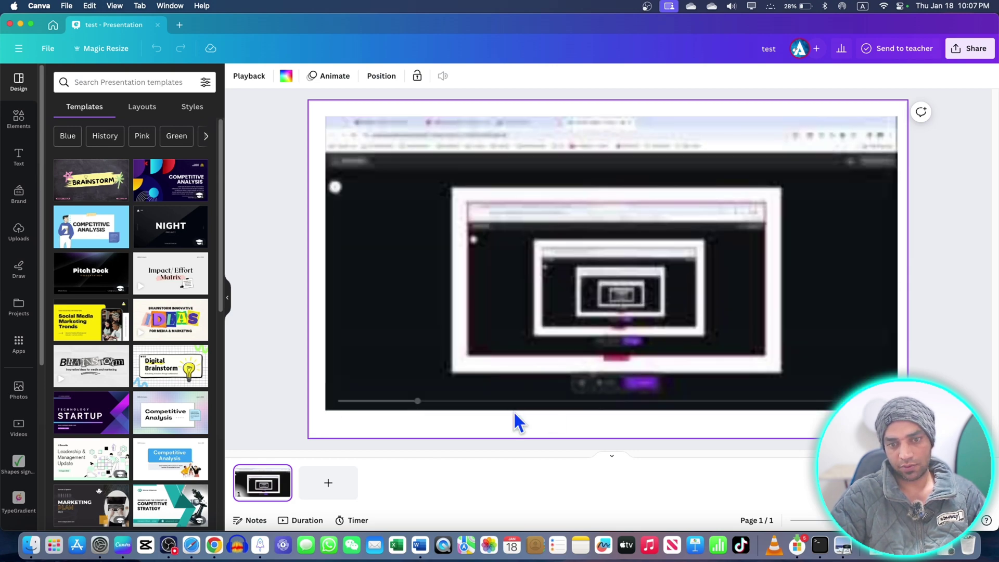
left_click(523, 398)
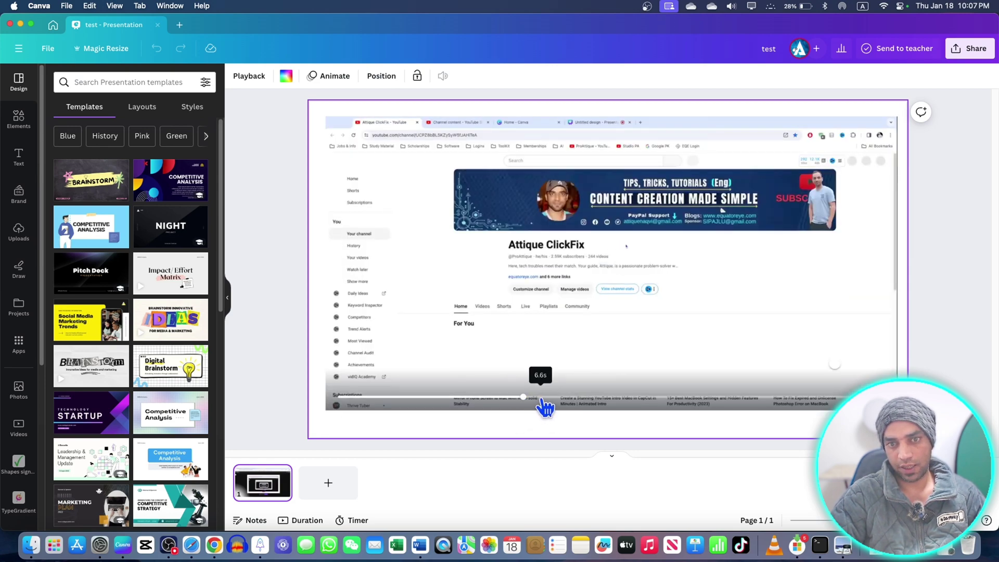
Download the test presentation as an MP4 Video at 4K (UHD) quality.
left_click(971, 56)
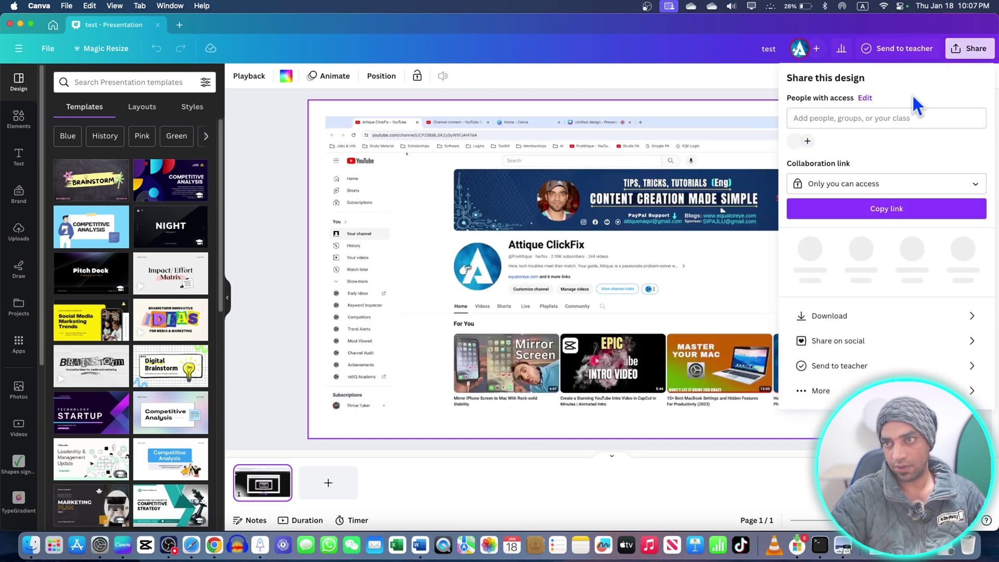
left_click(839, 311)
left_click(827, 124)
scroll(843, 219, "down", 5)
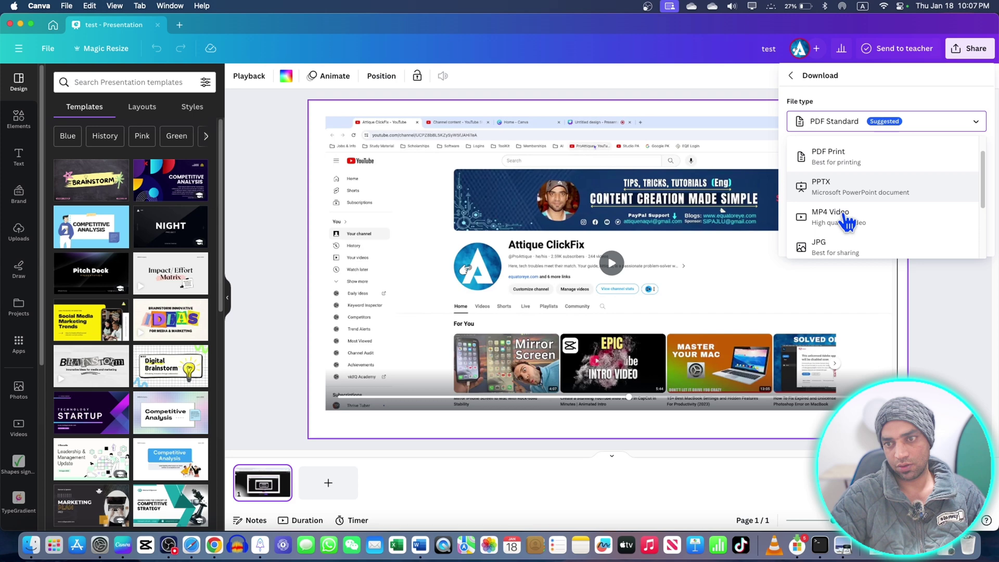
scroll(850, 203, "up", 4)
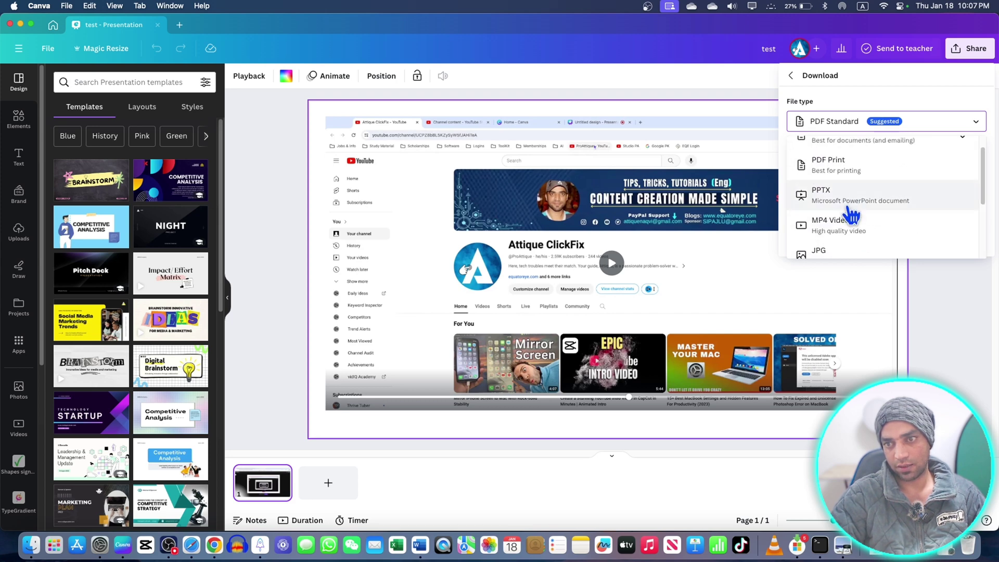
left_click(841, 229)
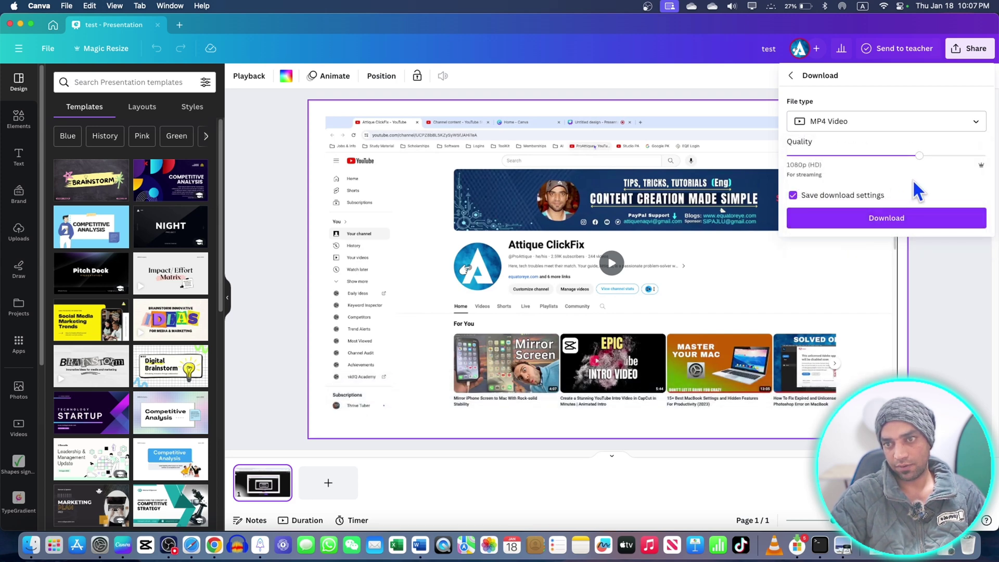
left_click_drag(920, 156, 984, 156)
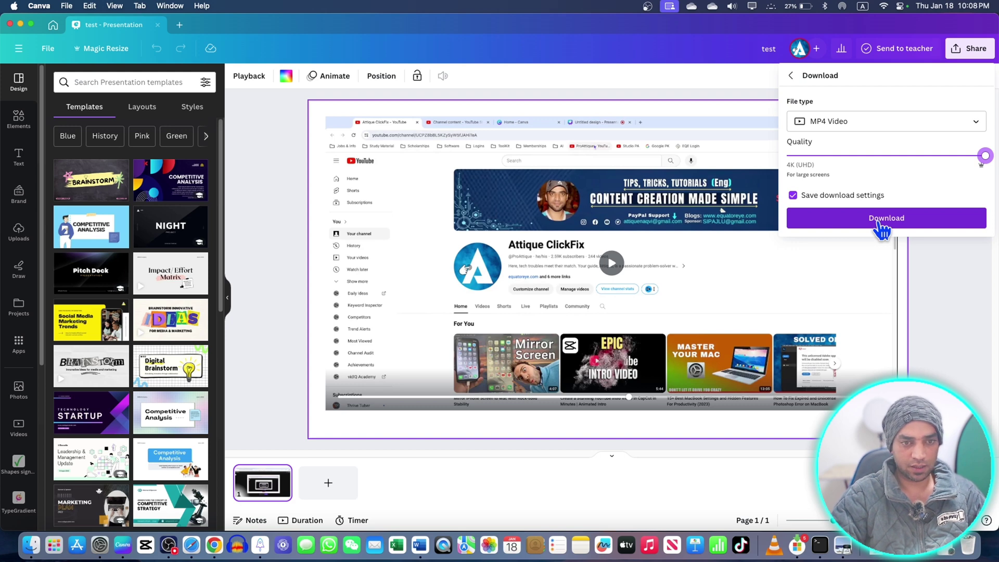
left_click(520, 242)
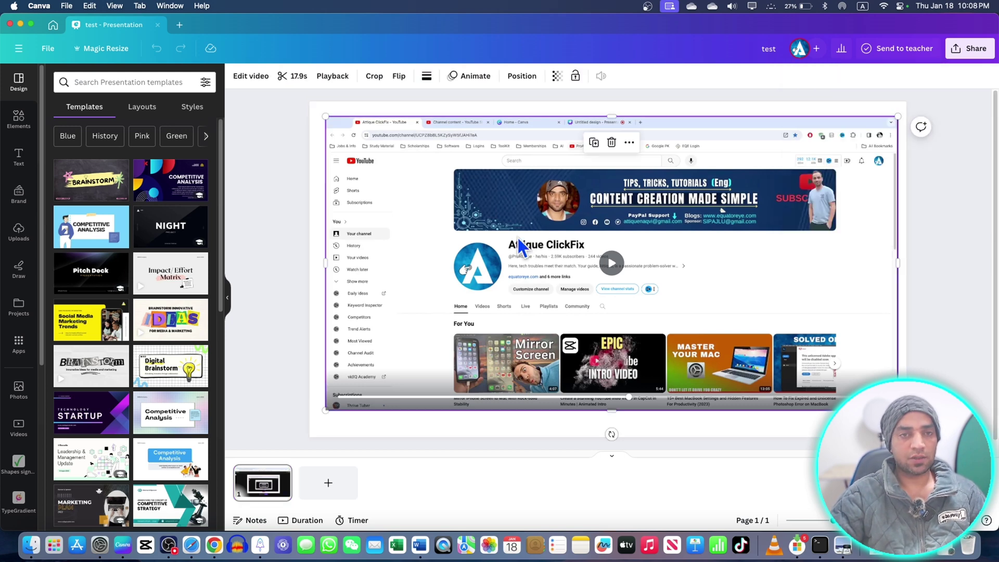